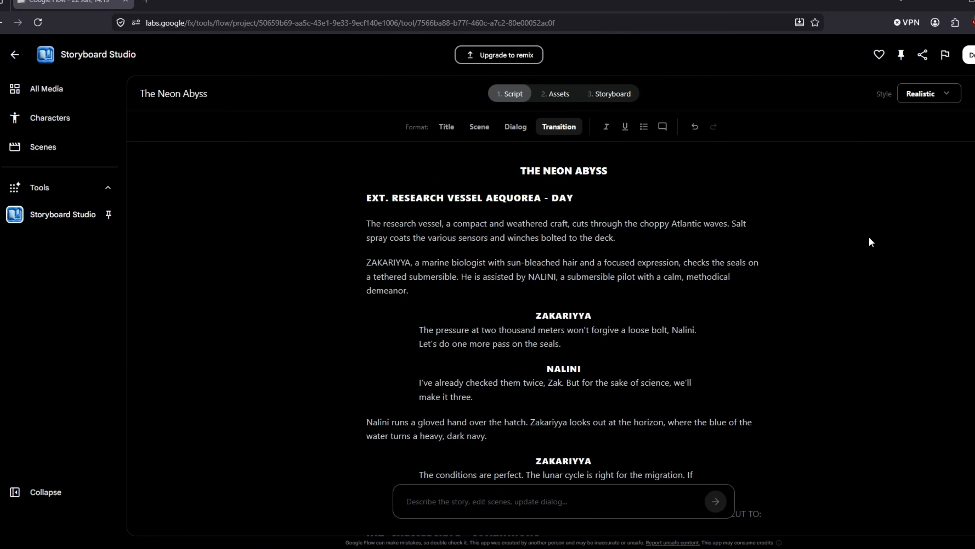
Step: Read through The Neon Abyss script from the opening scene to the final fade to black
{"action": "scroll", "coordinate": [869, 238], "scroll_direction": "down", "scroll_amount": 2}
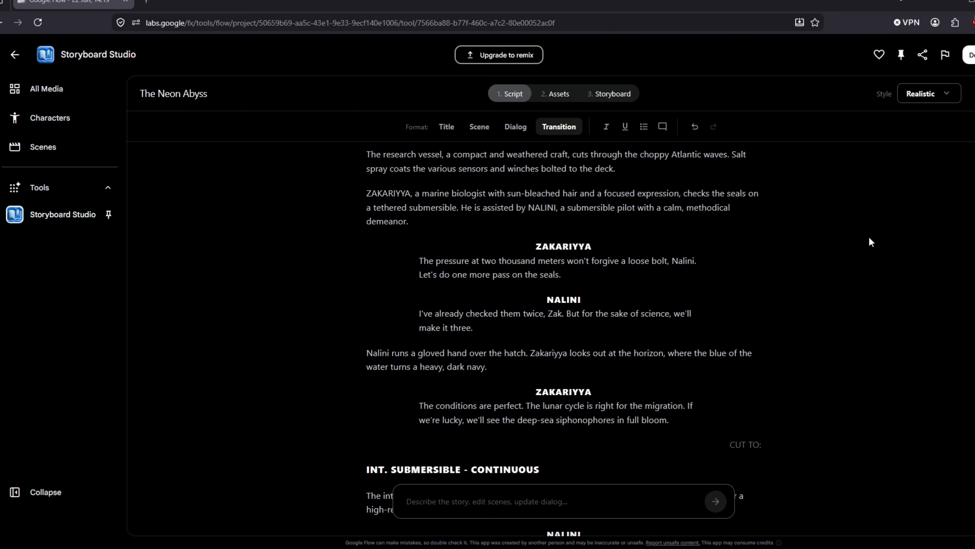
{"action": "scroll", "coordinate": [870, 238], "scroll_direction": "down", "scroll_amount": 2}
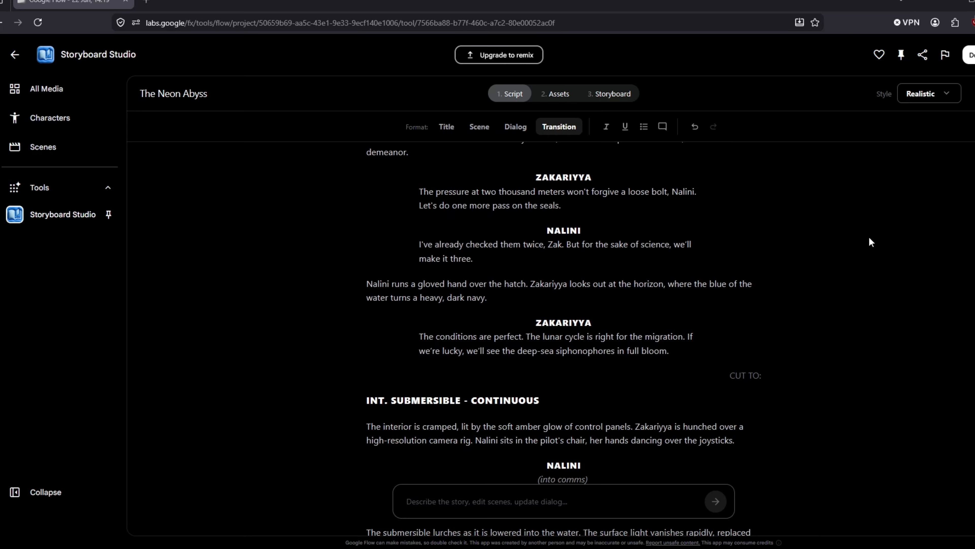
{"action": "scroll", "coordinate": [869, 238], "scroll_direction": "down", "scroll_amount": 6}
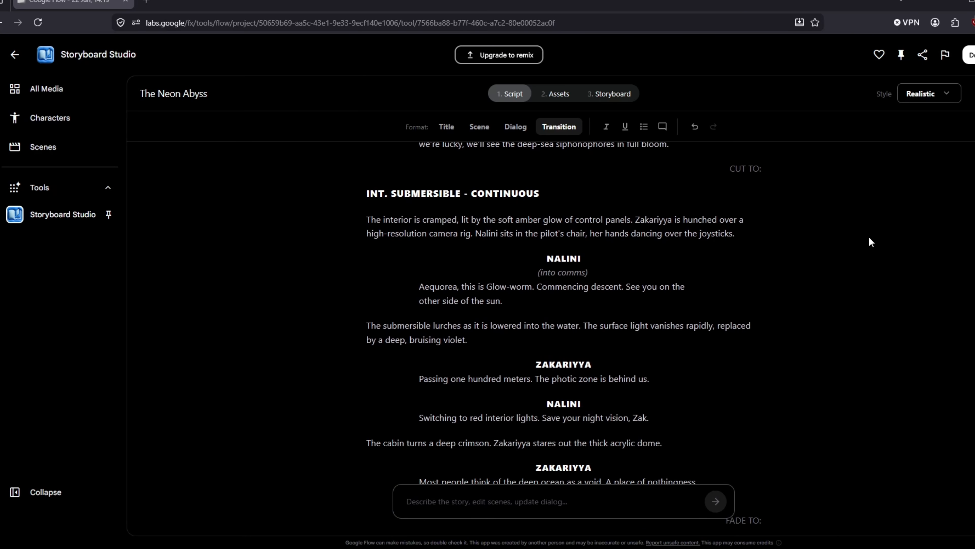
{"action": "scroll", "coordinate": [870, 241], "scroll_direction": "down", "scroll_amount": 8}
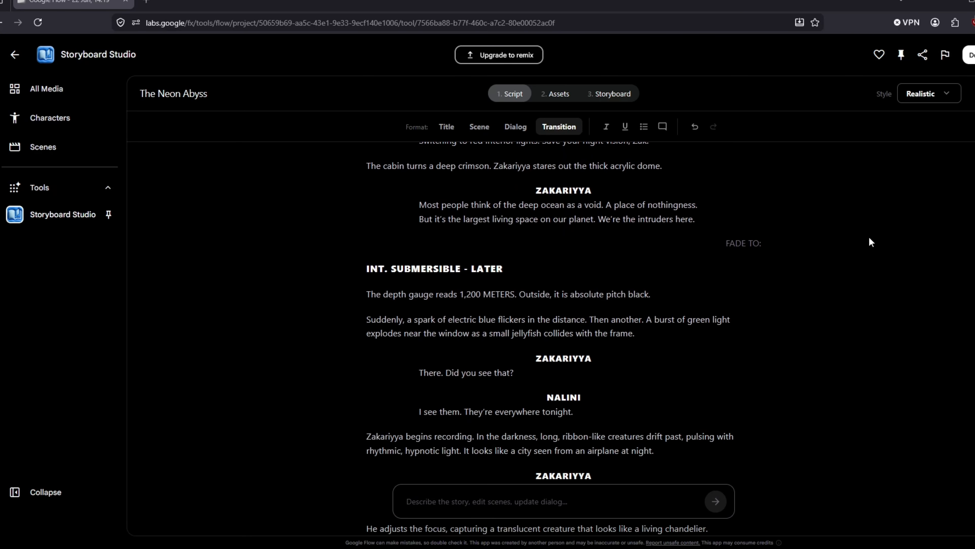
{"action": "scroll", "coordinate": [869, 240], "scroll_direction": "down", "scroll_amount": 4}
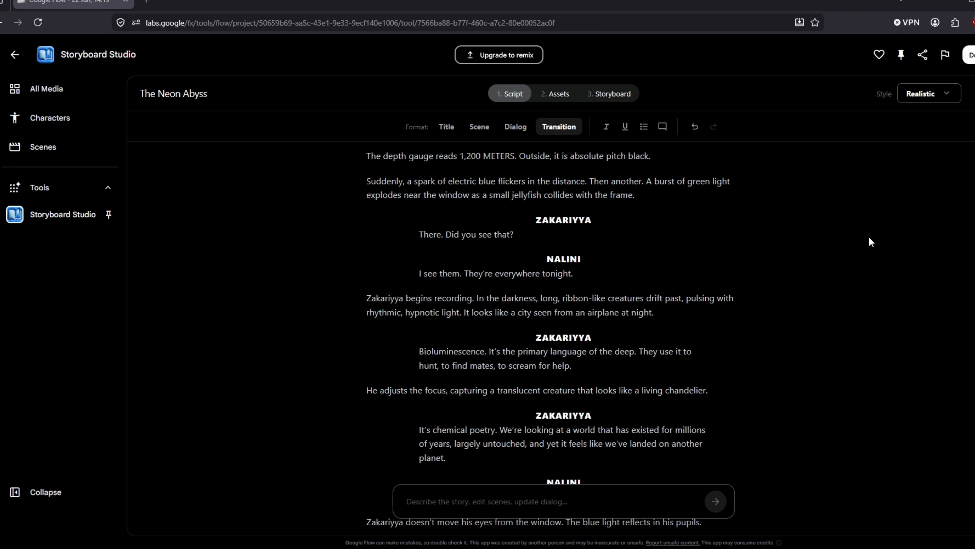
{"action": "scroll", "coordinate": [869, 238], "scroll_direction": "down", "scroll_amount": 5}
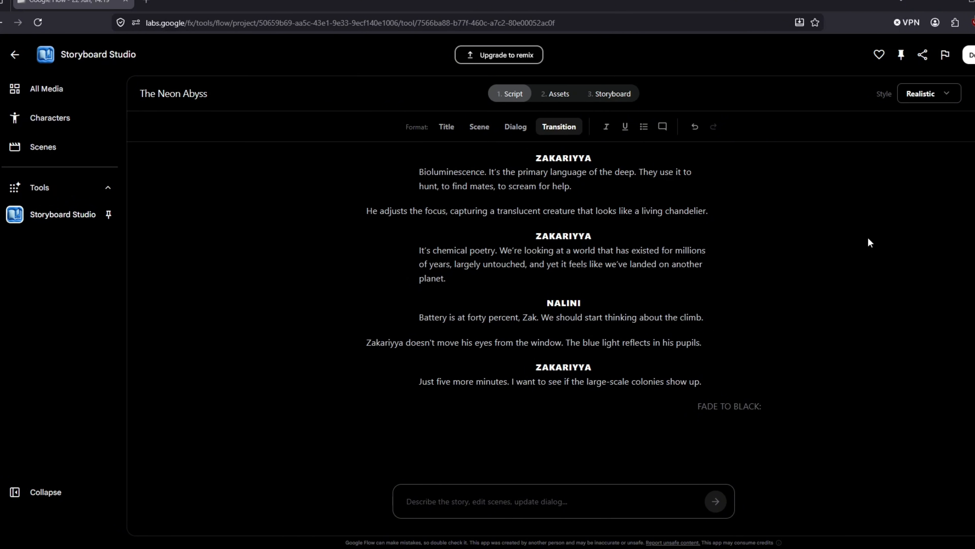
Step: Autofill images for all the characters, locations and props in the storyboard's assets
{"action": "left_click", "coordinate": [552, 95]}
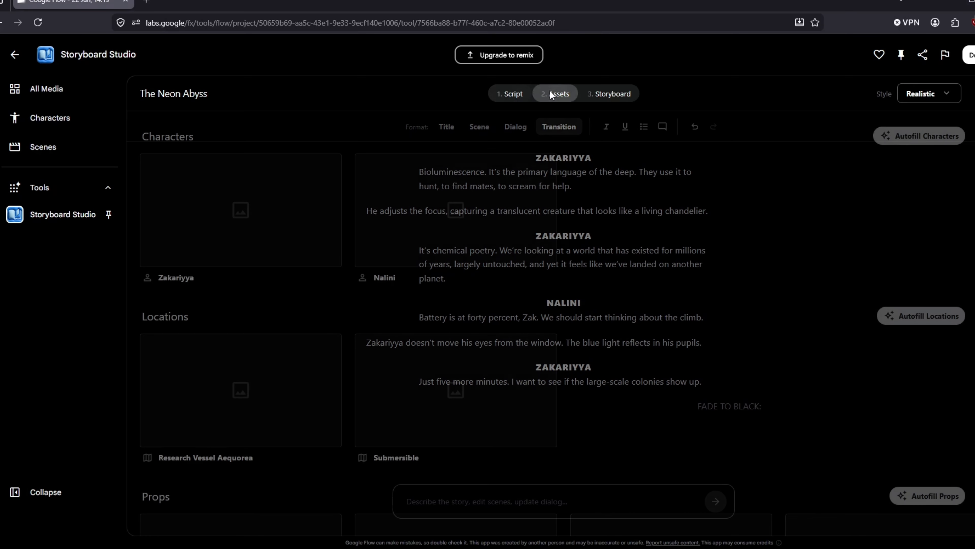
{"action": "left_click", "coordinate": [928, 141]}
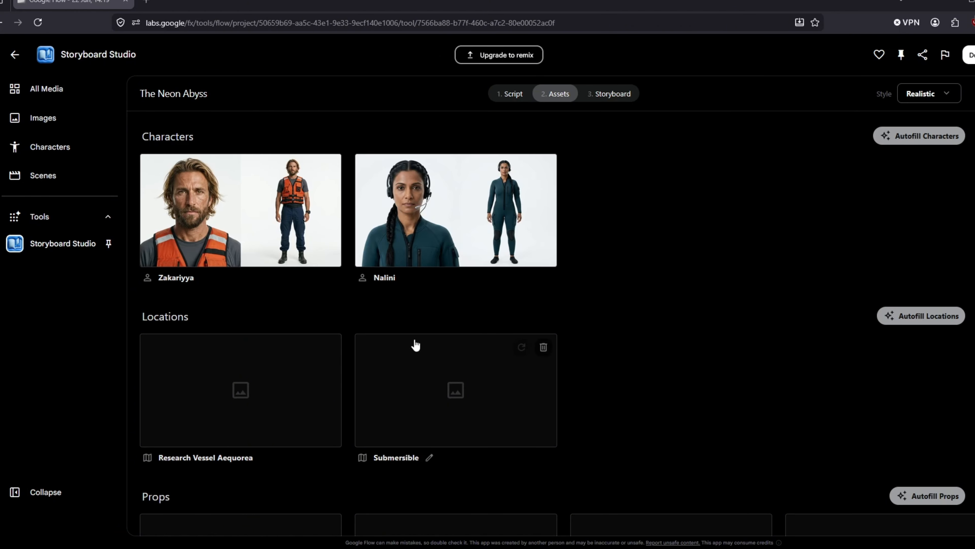
{"action": "scroll", "coordinate": [414, 344], "scroll_direction": "down", "scroll_amount": 2}
{"action": "left_click", "coordinate": [933, 249]}
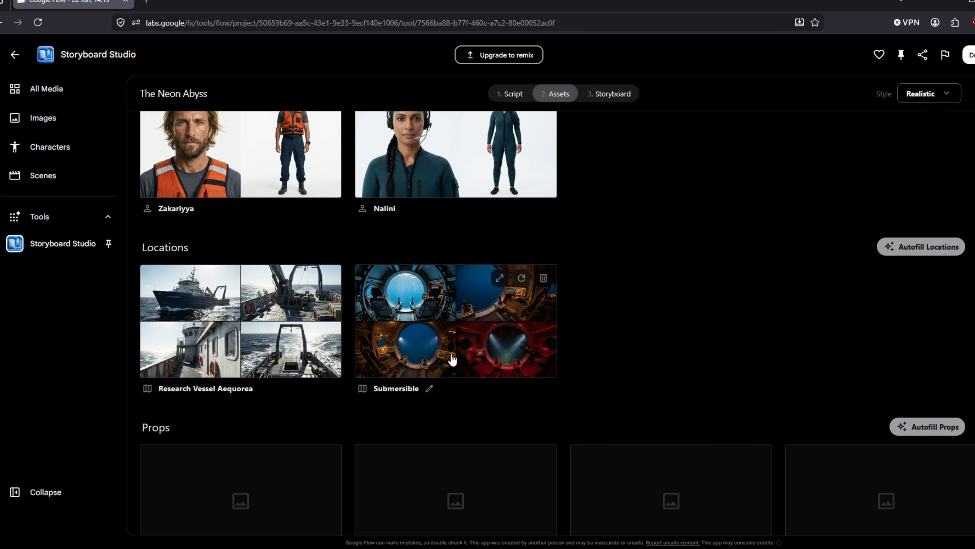
{"action": "scroll", "coordinate": [457, 384], "scroll_direction": "down", "scroll_amount": 2}
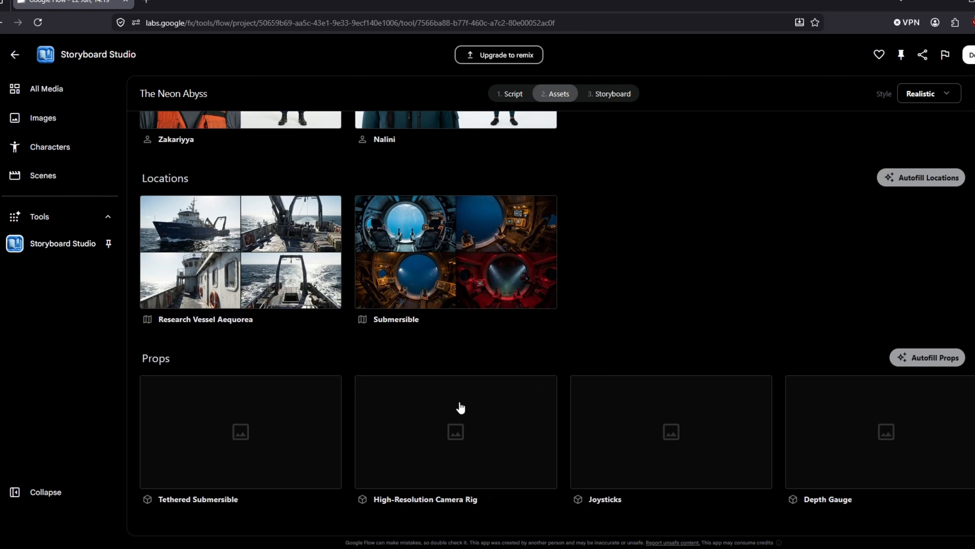
{"action": "left_click", "coordinate": [928, 357]}
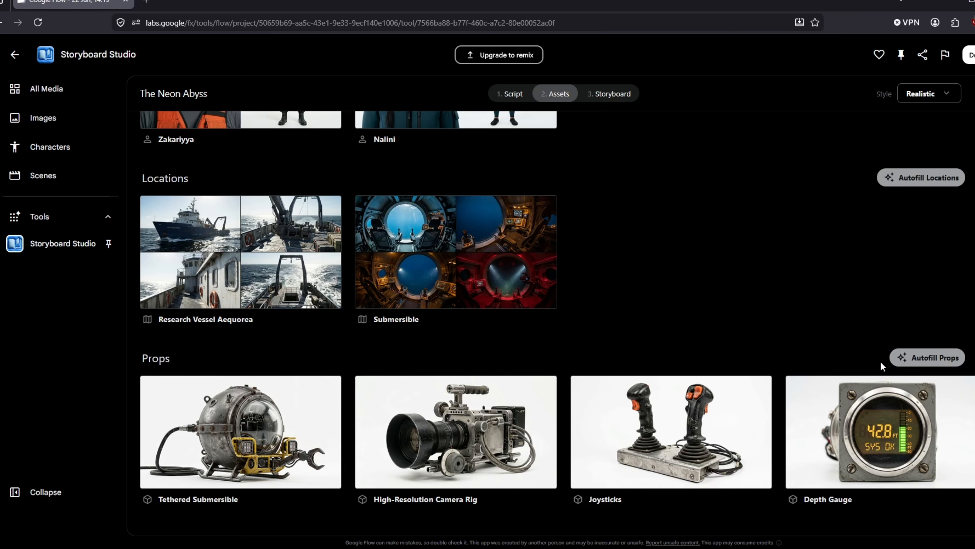
Step: Go to the storyboard stage and autofill the shots of Scene 01, Ext. Research Vessel Aequorea - Day
{"action": "scroll", "coordinate": [881, 362], "scroll_direction": "down", "scroll_amount": 1}
{"action": "scroll", "coordinate": [881, 360], "scroll_direction": "up", "scroll_amount": 3}
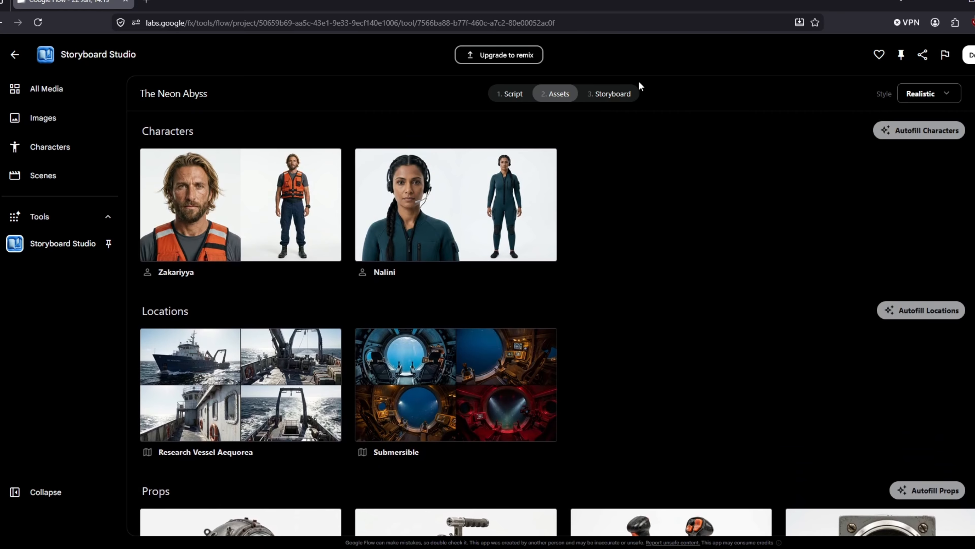
{"action": "left_click", "coordinate": [601, 89]}
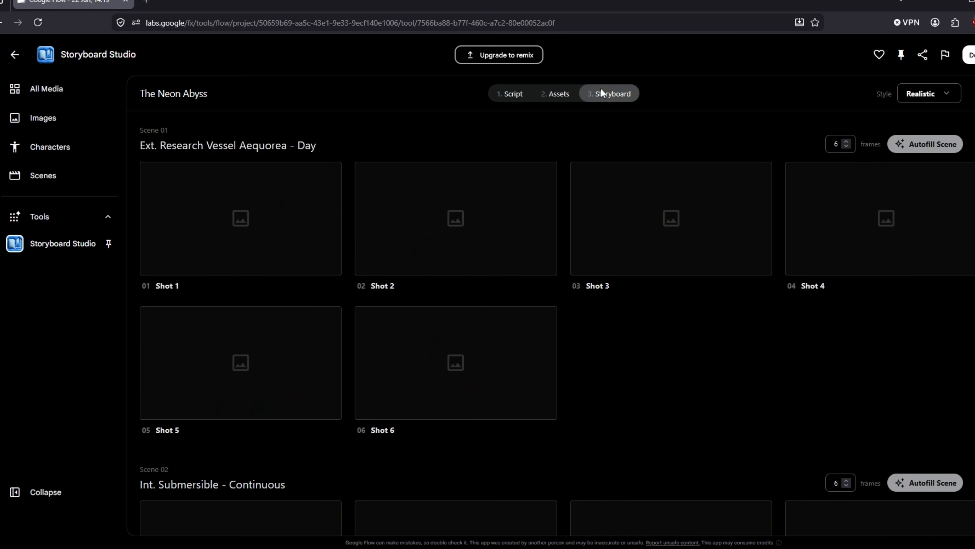
{"action": "scroll", "coordinate": [321, 222], "scroll_direction": "down", "scroll_amount": 15}
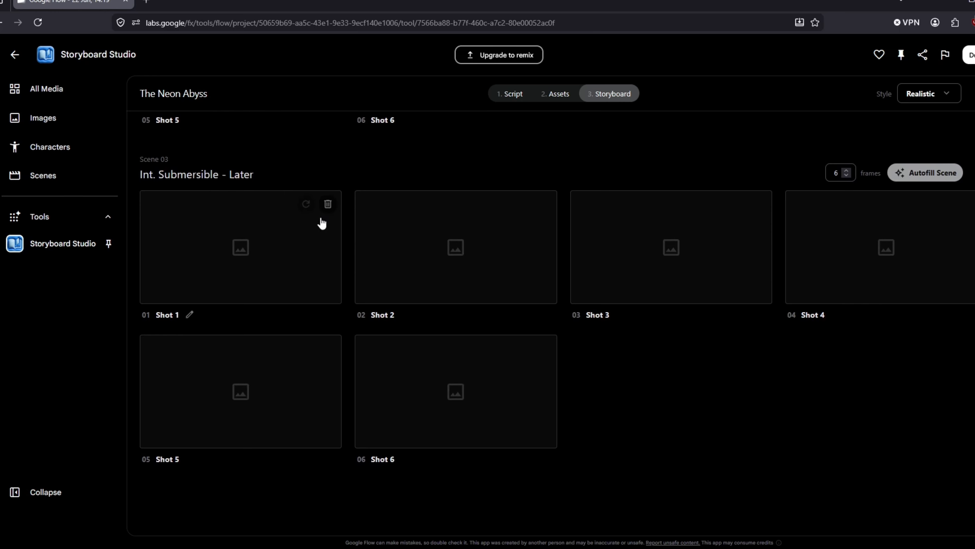
{"action": "scroll", "coordinate": [322, 223], "scroll_direction": "up", "scroll_amount": 15}
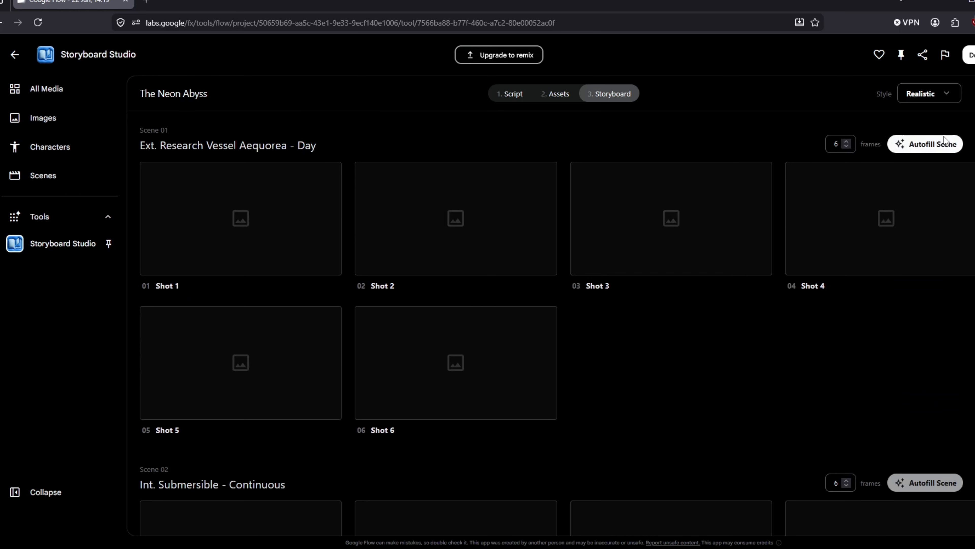
{"action": "left_click", "coordinate": [928, 145]}
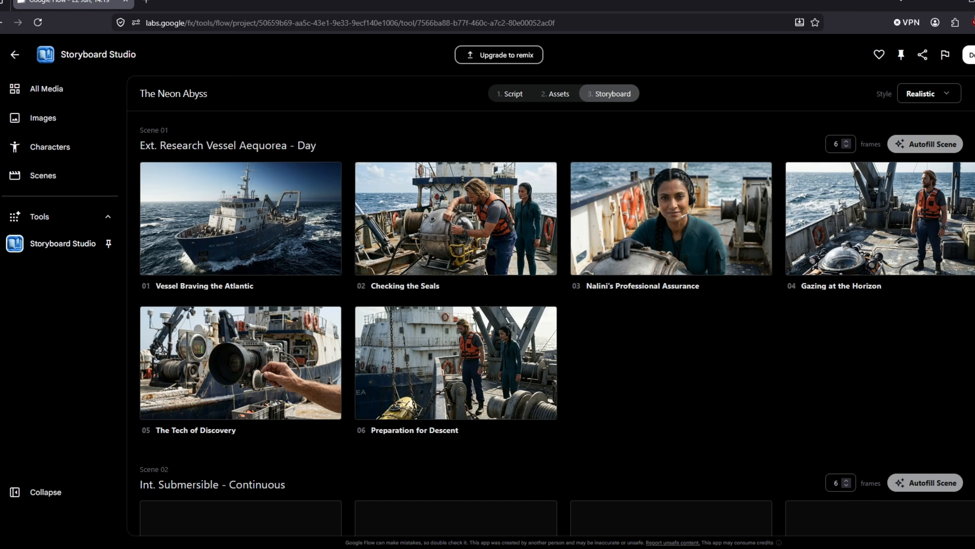
Step: Autofill the shots of Scene 02, Int. Submersible - Continuous
{"action": "scroll", "coordinate": [591, 315], "scroll_direction": "down", "scroll_amount": 3}
{"action": "scroll", "coordinate": [591, 315], "scroll_direction": "down", "scroll_amount": 3}
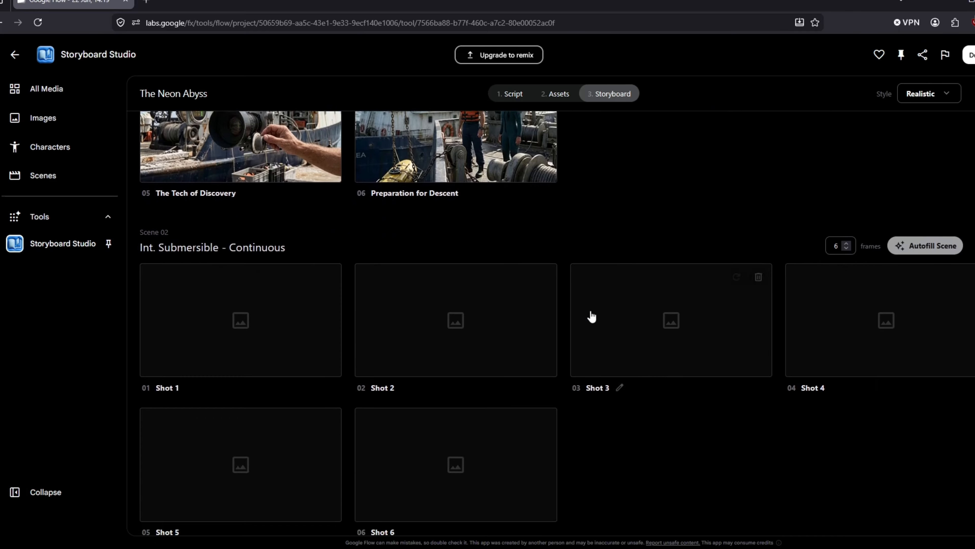
{"action": "left_click", "coordinate": [929, 204]}
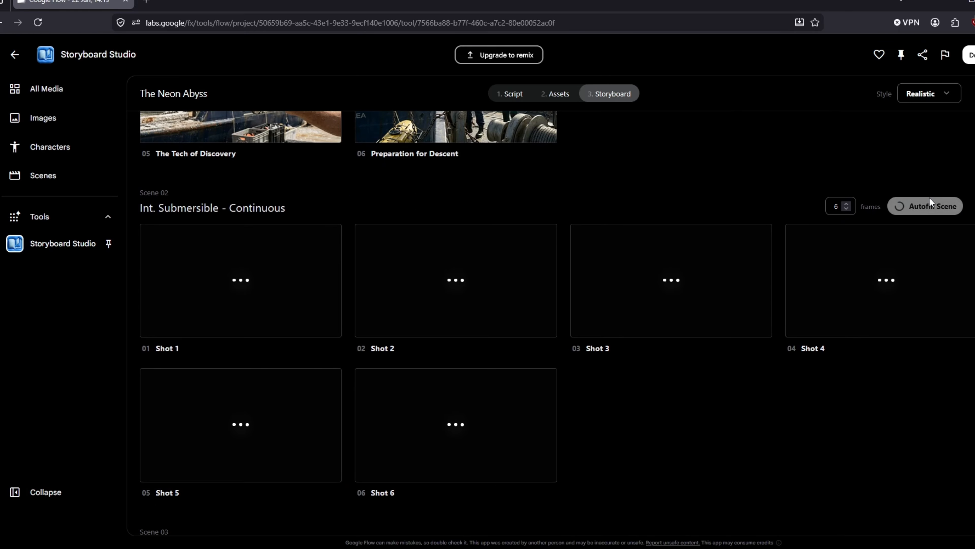
Step: Browse all of the project's media and open the image of the research vessel at sea
{"action": "left_click", "coordinate": [89, 98]}
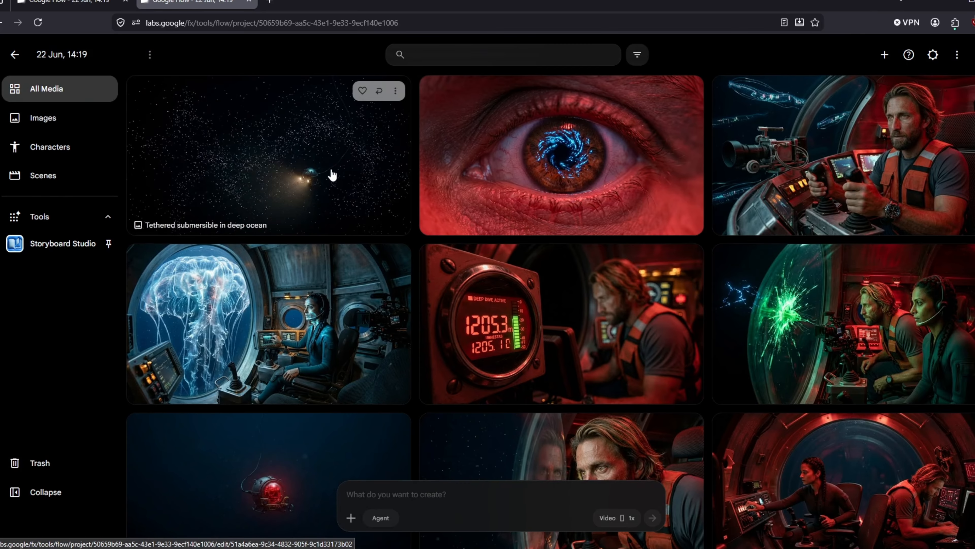
{"action": "scroll", "coordinate": [332, 175], "scroll_direction": "down", "scroll_amount": 5}
{"action": "scroll", "coordinate": [332, 173], "scroll_direction": "down", "scroll_amount": 15}
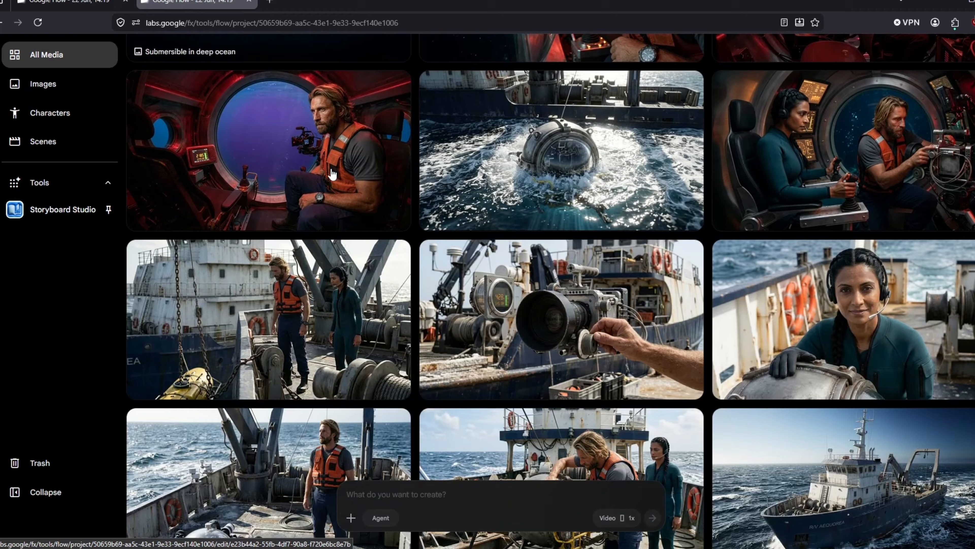
{"action": "scroll", "coordinate": [332, 173], "scroll_direction": "up", "scroll_amount": 20}
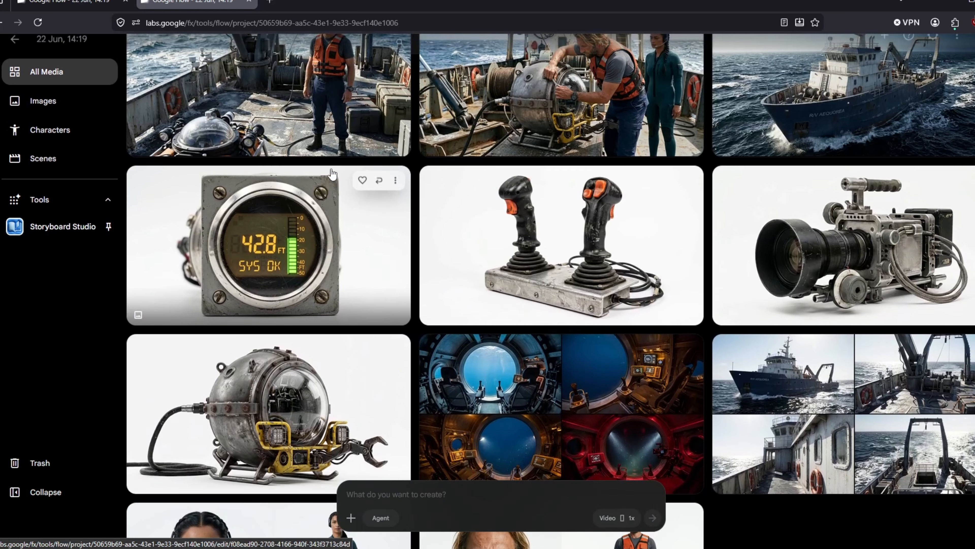
{"action": "left_click", "coordinate": [847, 257]}
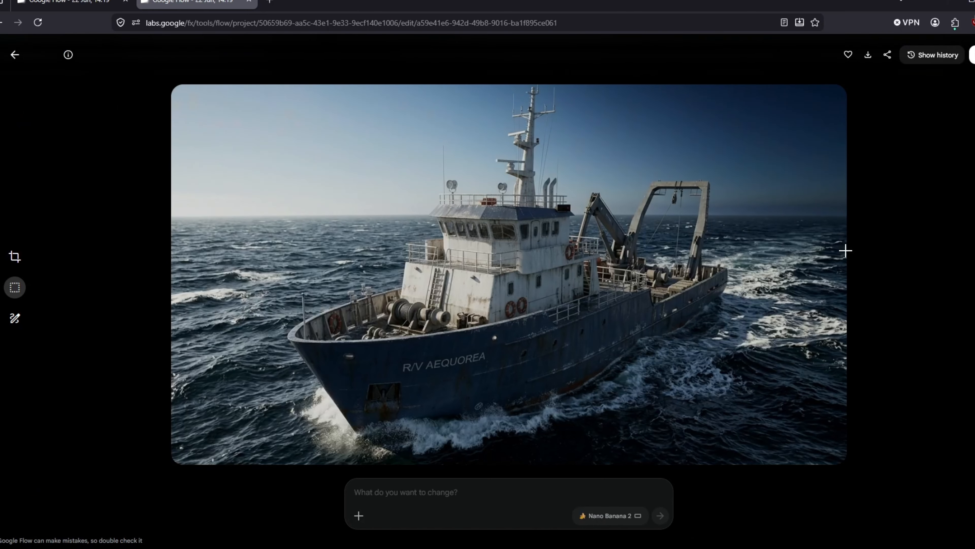
Step: Return to the script in Storyboard Studio and copy the opening paragraph describing the research vessel
{"action": "left_click", "coordinate": [98, 4]}
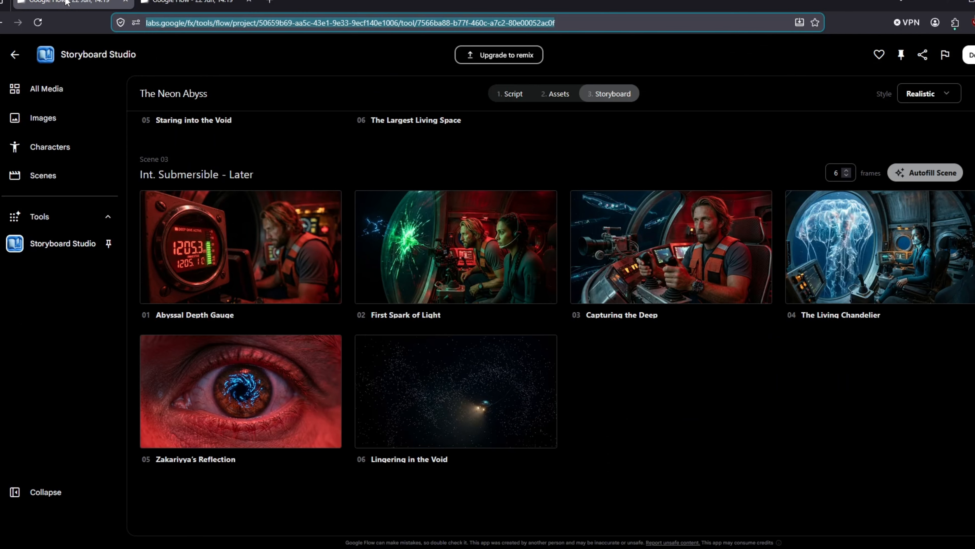
{"action": "left_click", "coordinate": [521, 93]}
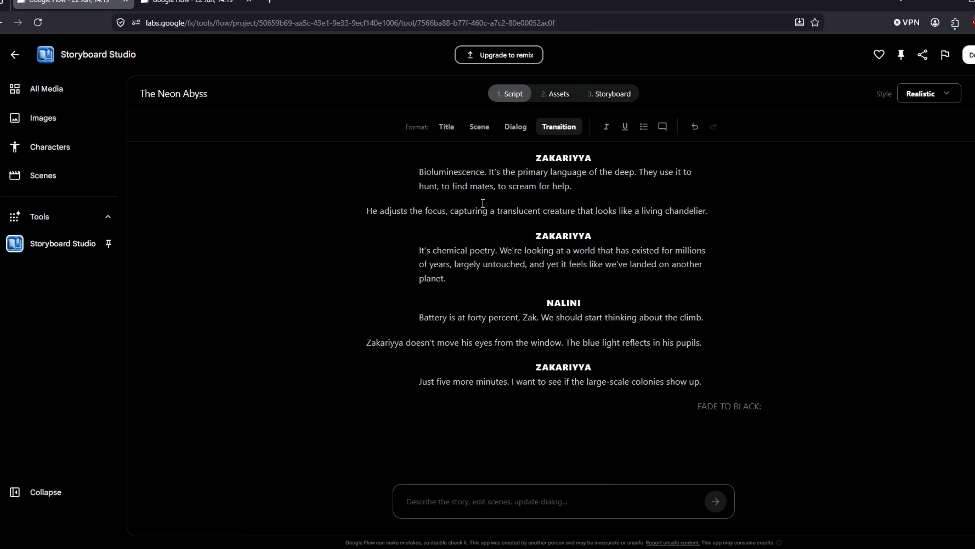
{"action": "scroll", "coordinate": [483, 203], "scroll_direction": "up", "scroll_amount": 15}
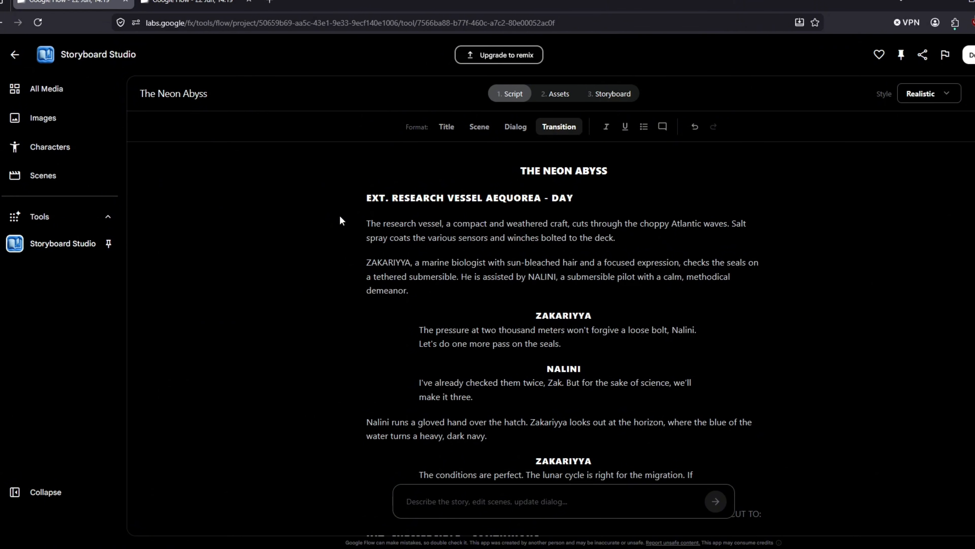
{"action": "left_click_drag", "start_coordinate": [364, 224], "coordinate": [640, 240]}
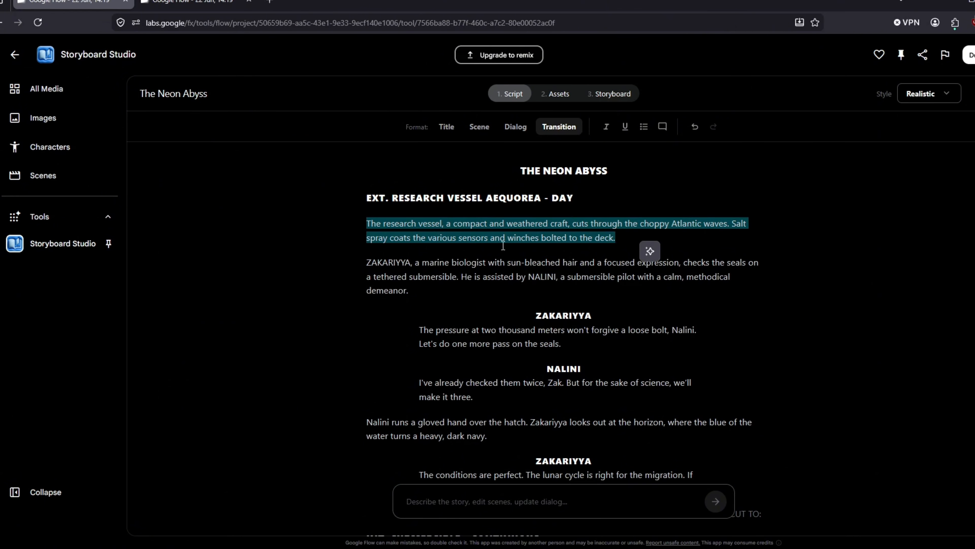
{"action": "left_click", "coordinate": [507, 231]}
{"action": "right_click", "coordinate": [506, 230]}
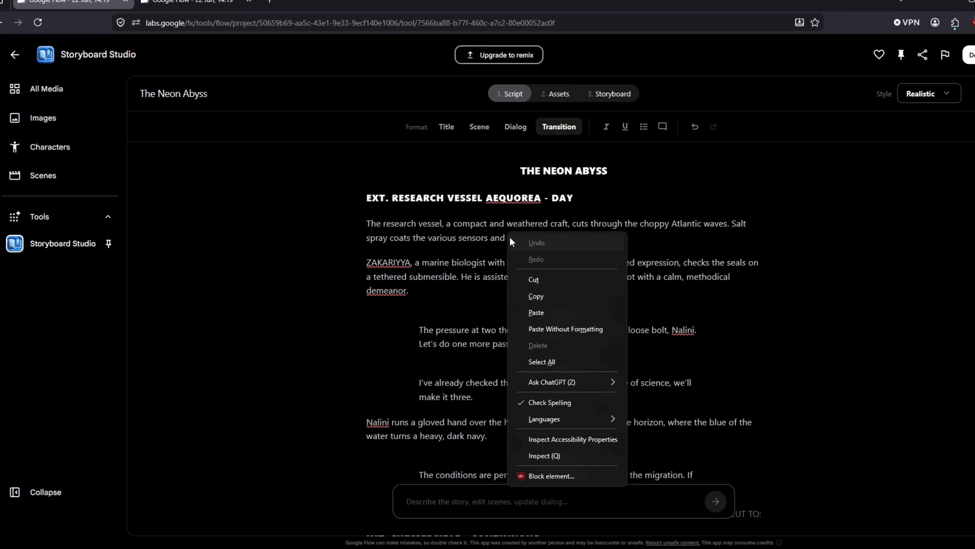
{"action": "left_click", "coordinate": [498, 238]}
{"action": "left_click_drag", "start_coordinate": [613, 238], "coordinate": [366, 234]}
{"action": "right_click", "coordinate": [383, 236]}
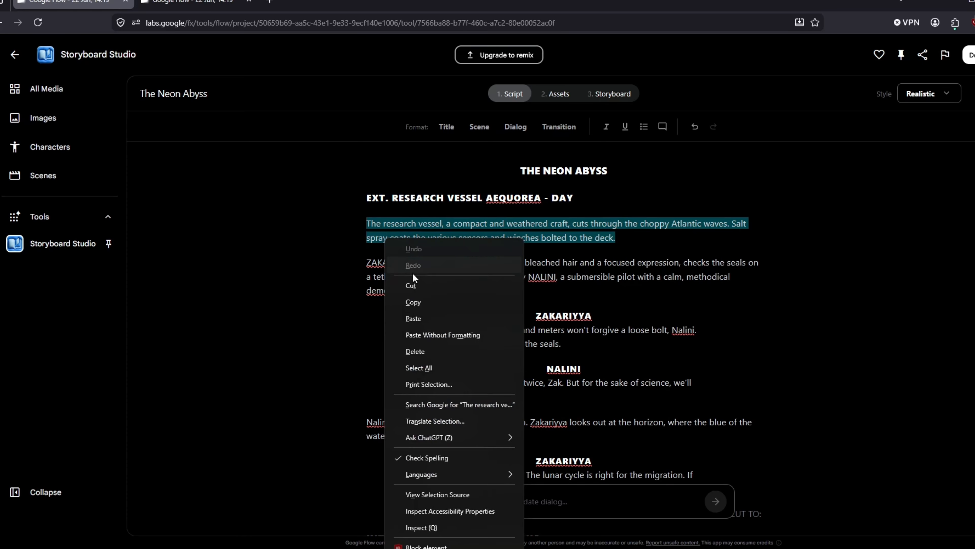
{"action": "left_click", "coordinate": [422, 309]}
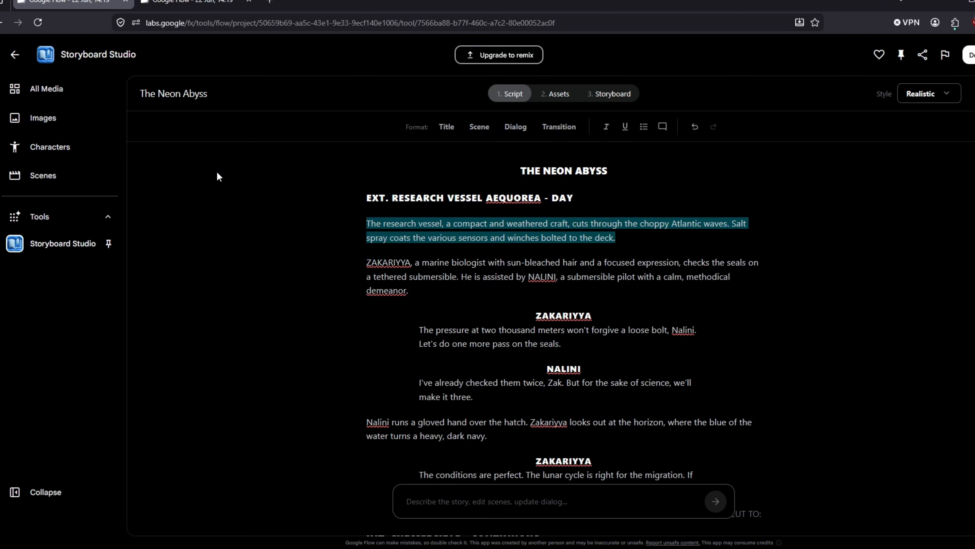
Step: Back in the project media, attach the research vessel image to the prompt and paste the copied script paragraph
{"action": "left_click", "coordinate": [191, 2]}
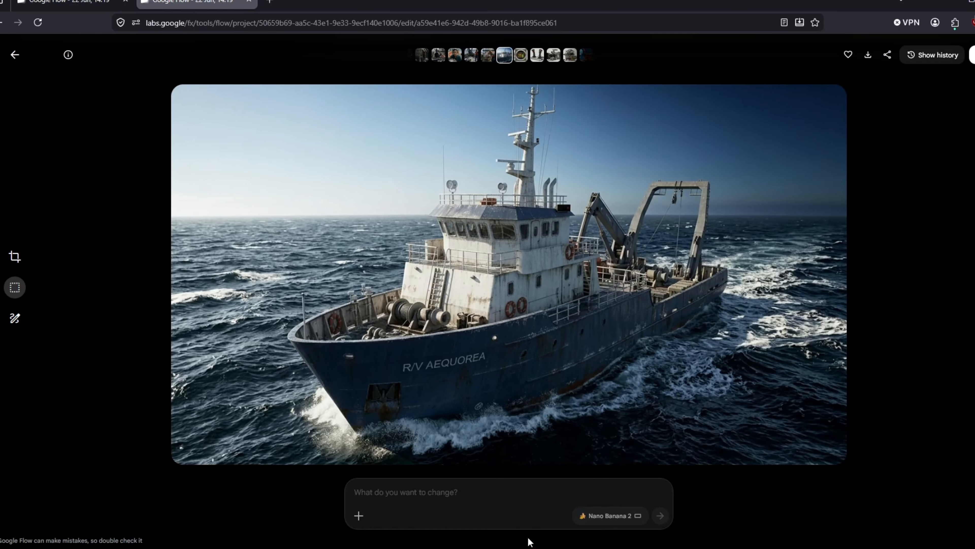
{"action": "left_click", "coordinate": [14, 55]}
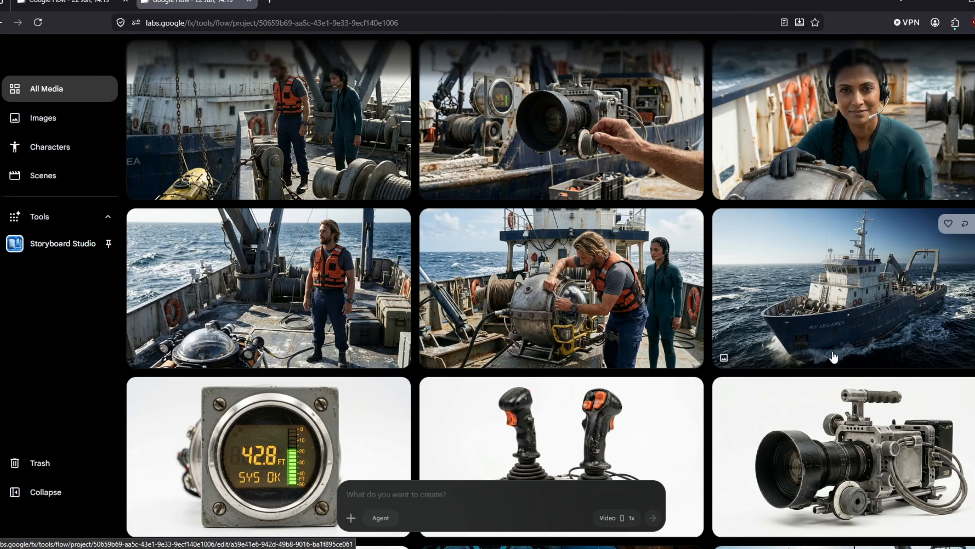
{"action": "left_click_drag", "start_coordinate": [834, 357], "coordinate": [566, 507]}
{"action": "left_click", "coordinate": [395, 494]}
{"action": "key", "text": "ctrl+v"}
Step: Set the video to 16:9 with the Omni Flash model and generate the research vessel clip
{"action": "left_click", "coordinate": [616, 518]}
{"action": "left_click", "coordinate": [605, 430]}
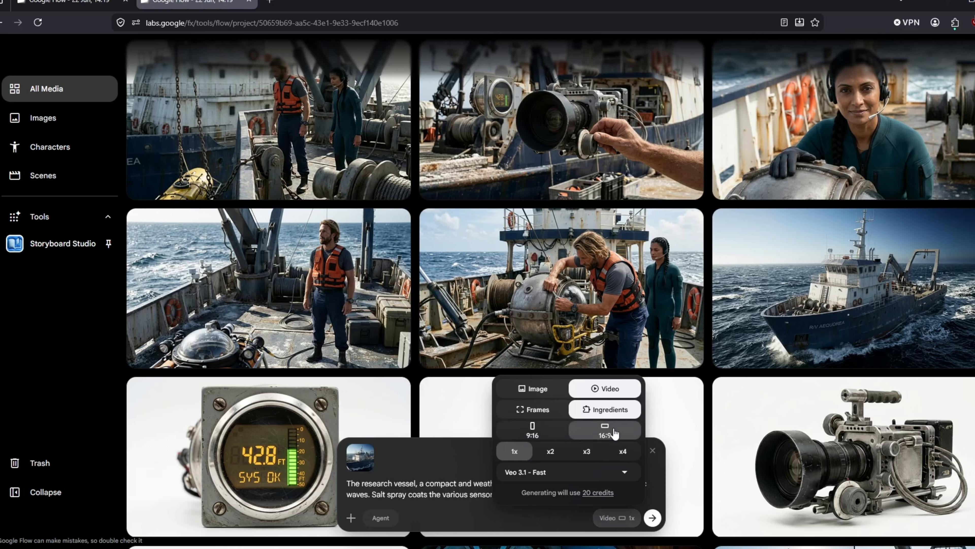
{"action": "left_click", "coordinate": [599, 475]}
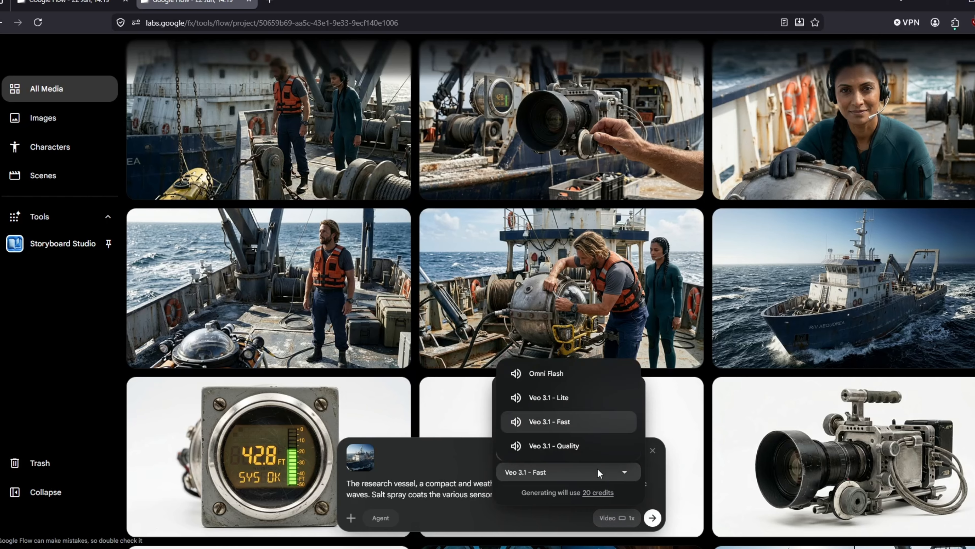
{"action": "left_click", "coordinate": [552, 380]}
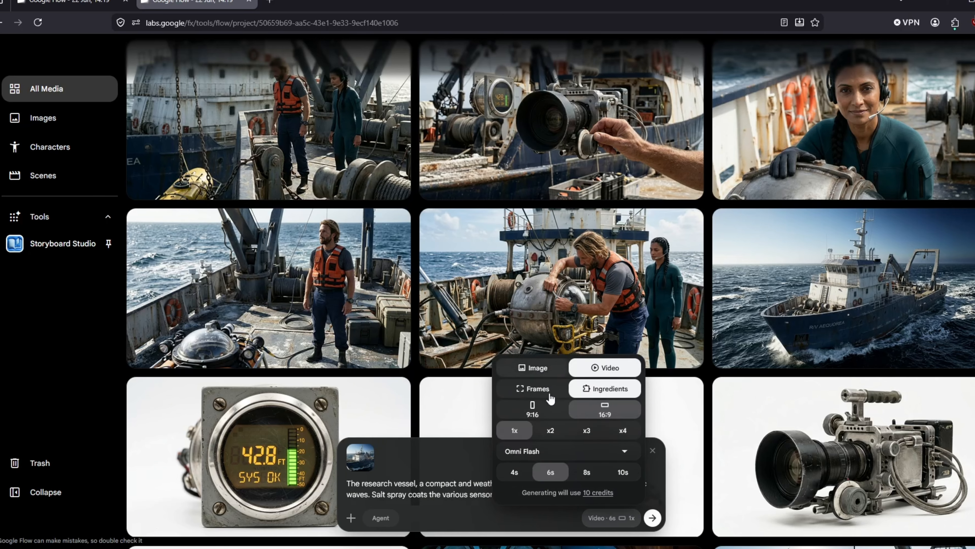
{"action": "left_click", "coordinate": [386, 483]}
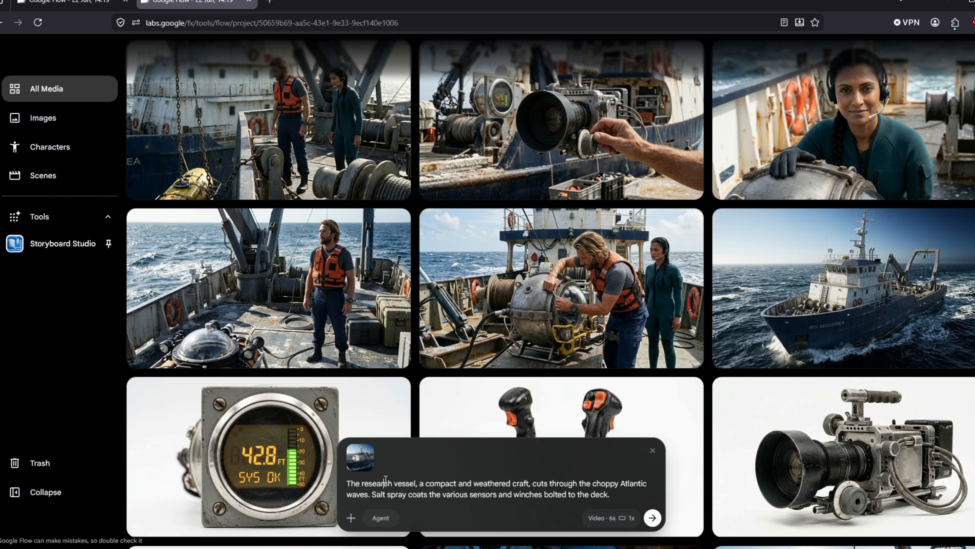
{"action": "left_click", "coordinate": [652, 518]}
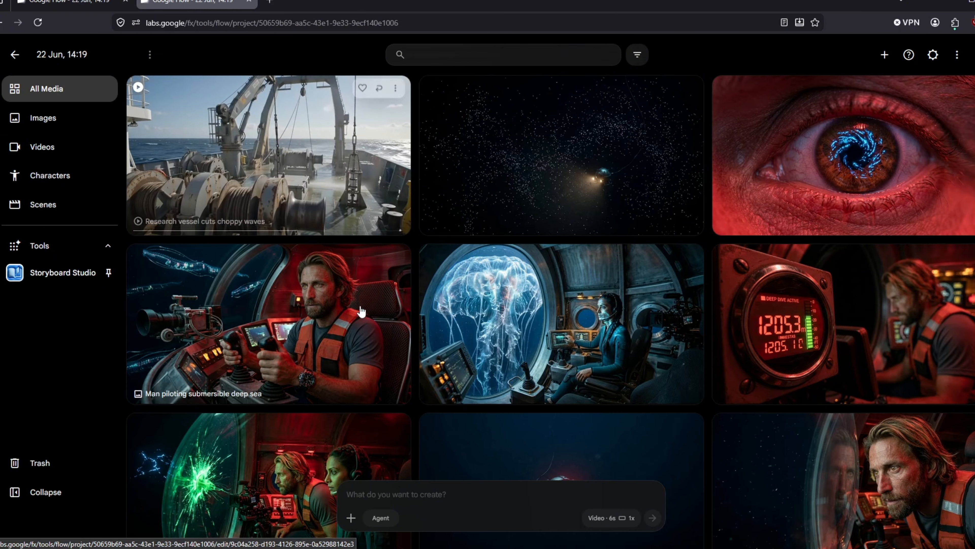
Step: Attach the image of the man checking the submersible seals to a new video prompt
{"action": "scroll", "coordinate": [362, 313], "scroll_direction": "down", "scroll_amount": 1}
{"action": "scroll", "coordinate": [361, 313], "scroll_direction": "up", "scroll_amount": 5}
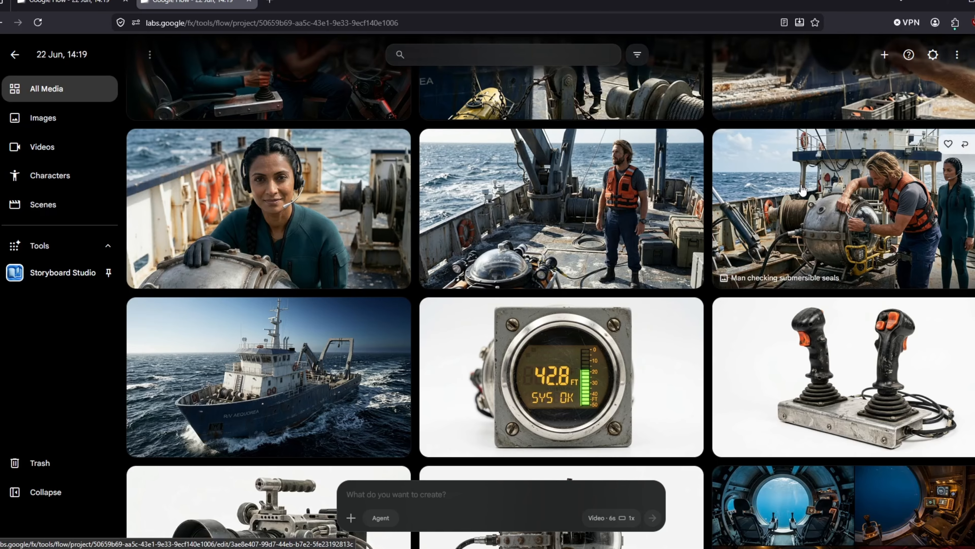
{"action": "left_click_drag", "start_coordinate": [802, 192], "coordinate": [449, 505]}
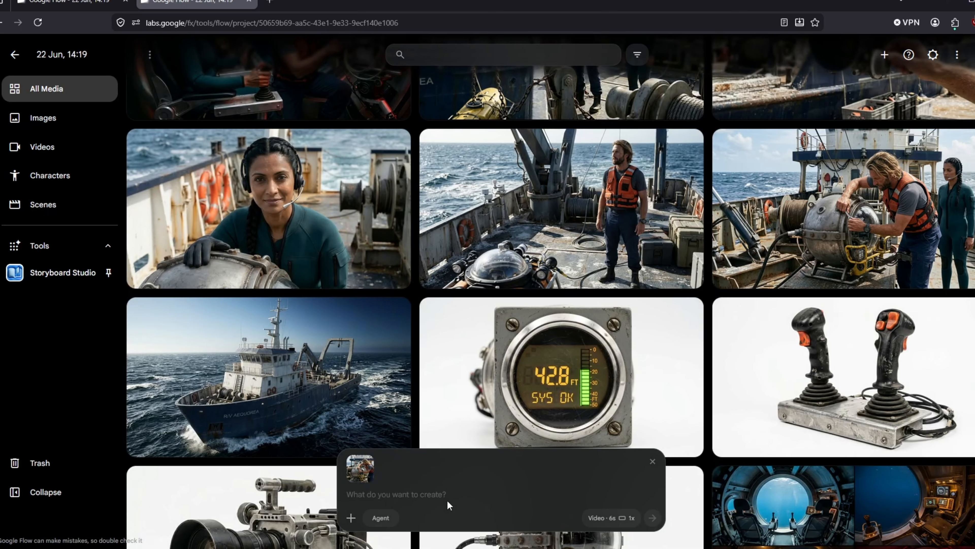